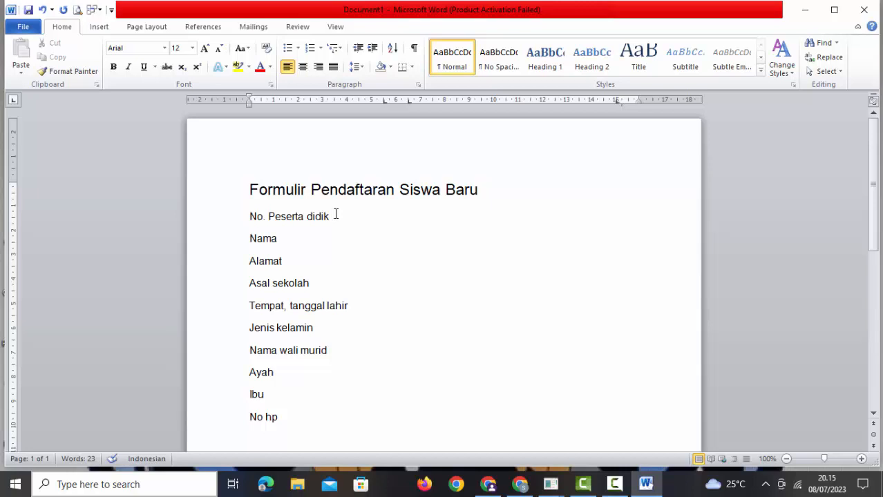
- Add a colon and a dotted fill-in line at the existing tab stops after "No. Peserta didik" and "Nama"
key(Tab)
text(:)
key(Tab)
key(Tab)
click(276, 241)
key(Tab)
text(:)
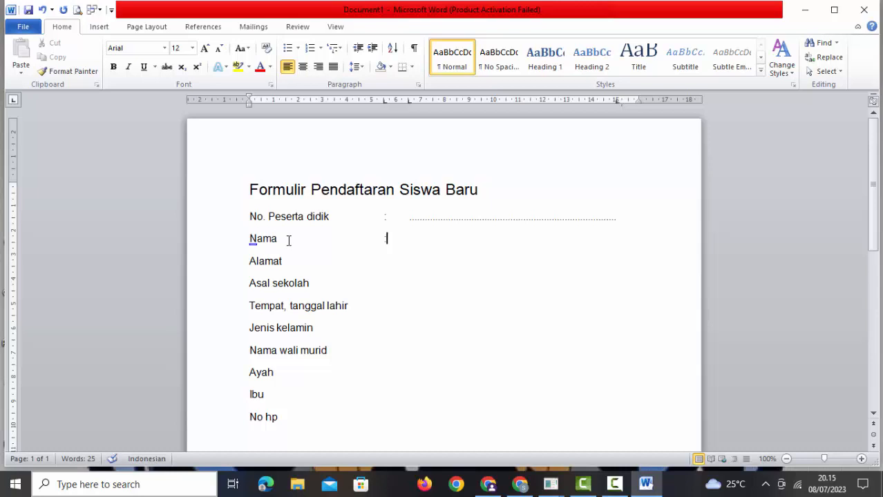
key(Tab)
key(Tab)
- Add a tab-aligned colon and dotted fill-in line after "Alamat" and "Asal sekolah"
click(297, 266)
key(Tab)
text(:)
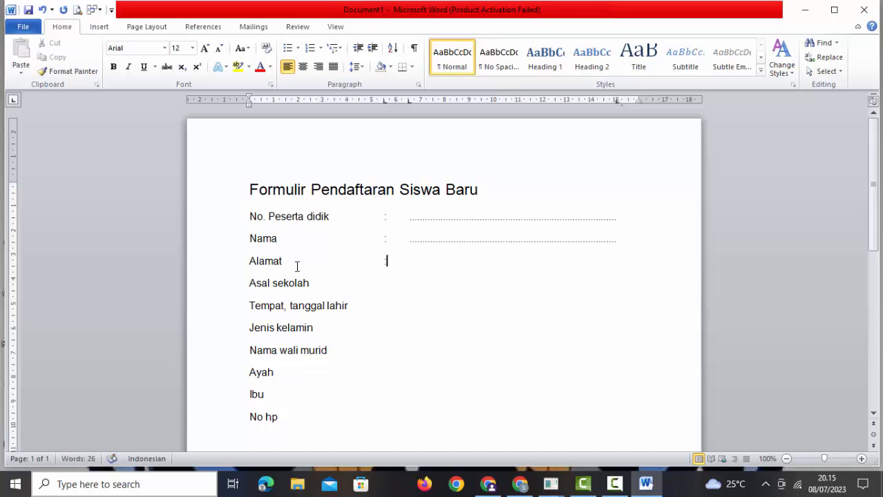
key(Tab)
key(Tab)
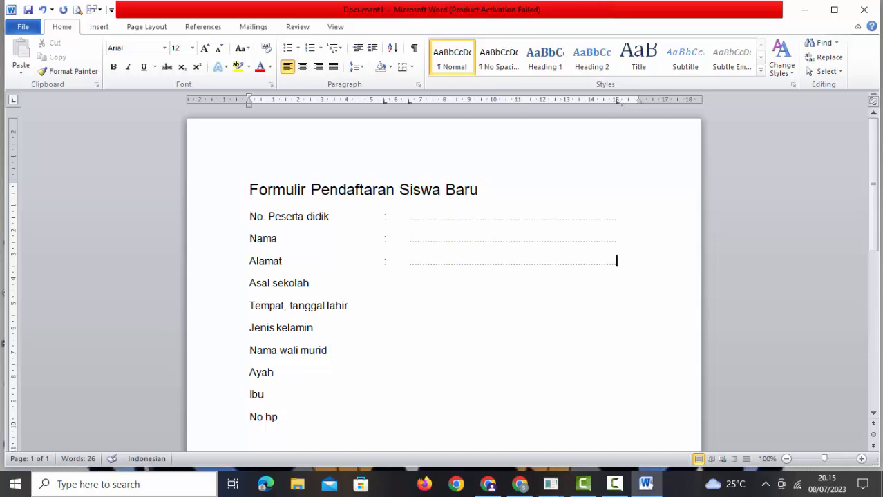
click(311, 280)
key(Tab)
text(:)
key(Tab)
key(Tab)
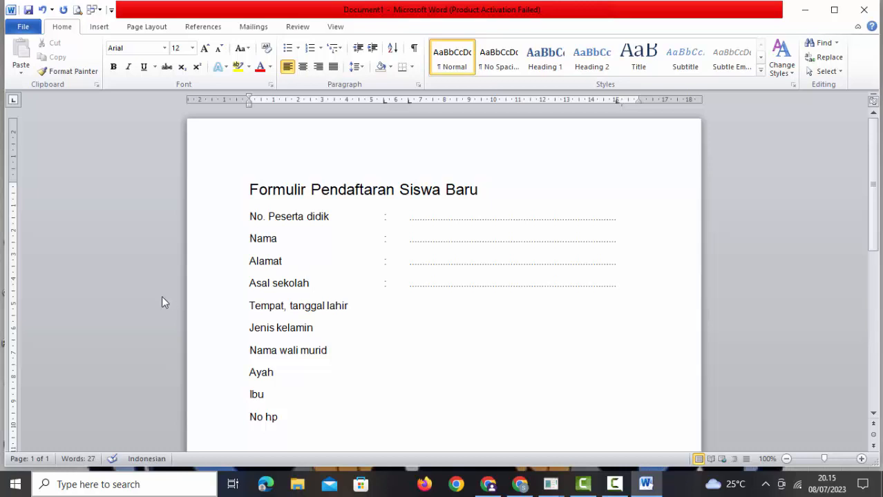
- Add a tab-aligned colon and dotted fill-in line after "Tempat, tanggal lahir" and "Jenis kelamin"
click(384, 293)
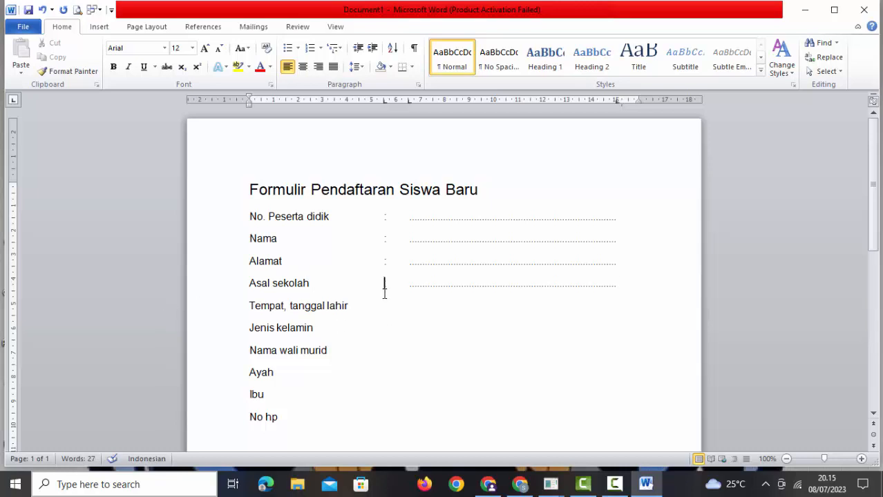
click(354, 308)
key(Tab)
text(:)
key(Tab)
key(Tab)
click(313, 330)
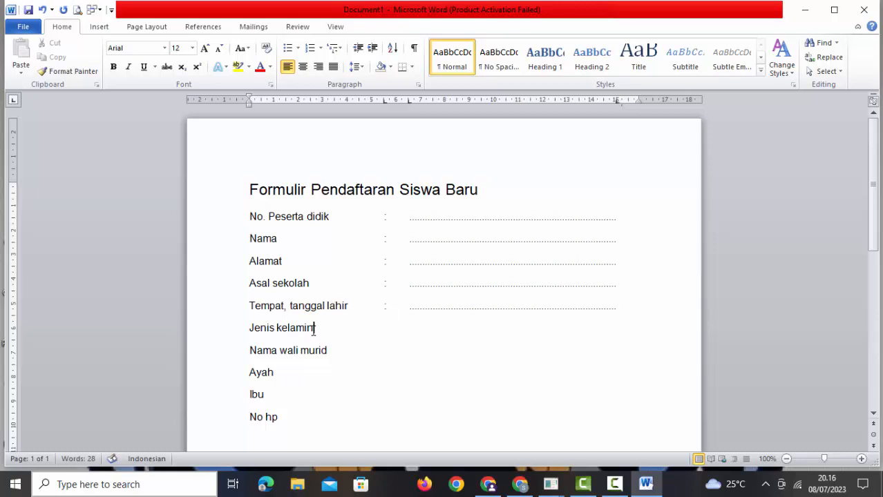
key(Tab)
text(::)
key(Tab)
key(Tab)
- Add a tab-aligned colon and dotted fill-in line after "Ayah", leaving "Nama wali murid" without one
click(275, 379)
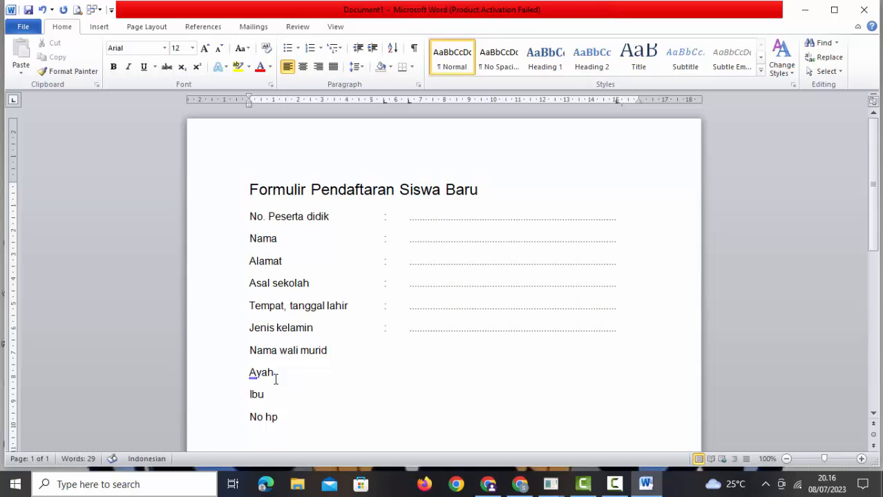
key(Tab)
text(:)
key(Tab)
key(Tab)
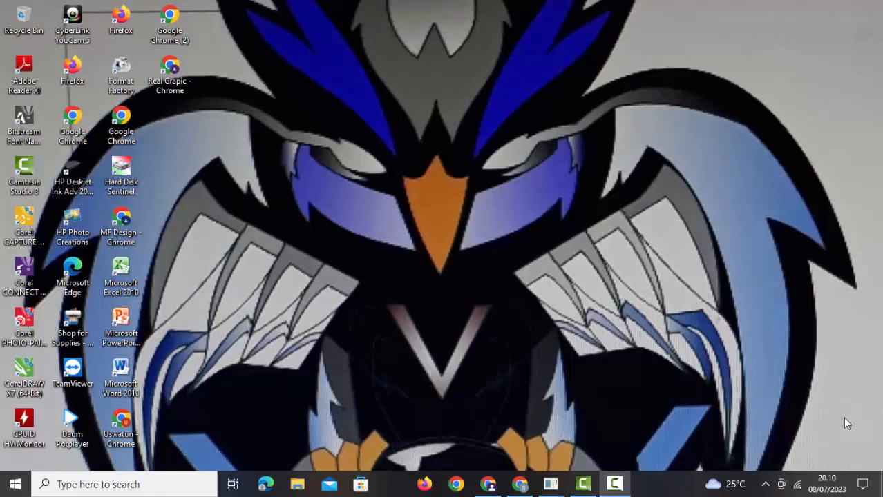
- Start Microsoft Word 2010 from the desktop and dismiss the Office activation wizard
double_click(119, 376)
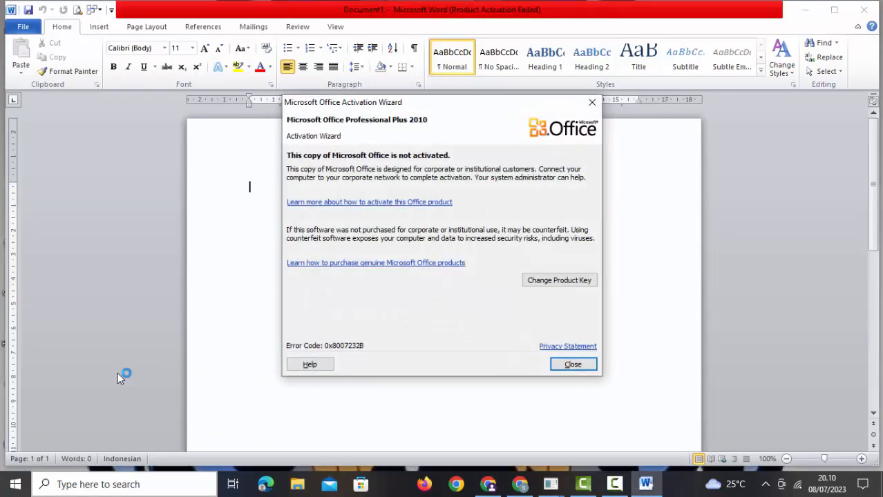
click(579, 366)
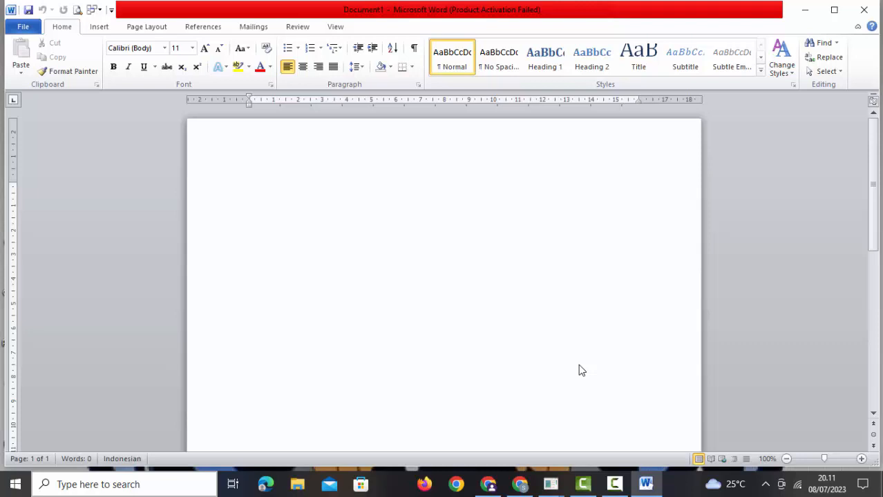
- Write the form title "Formulir pendaftaran siswa baru" on the first line, correcting typing errors
text(formuli)
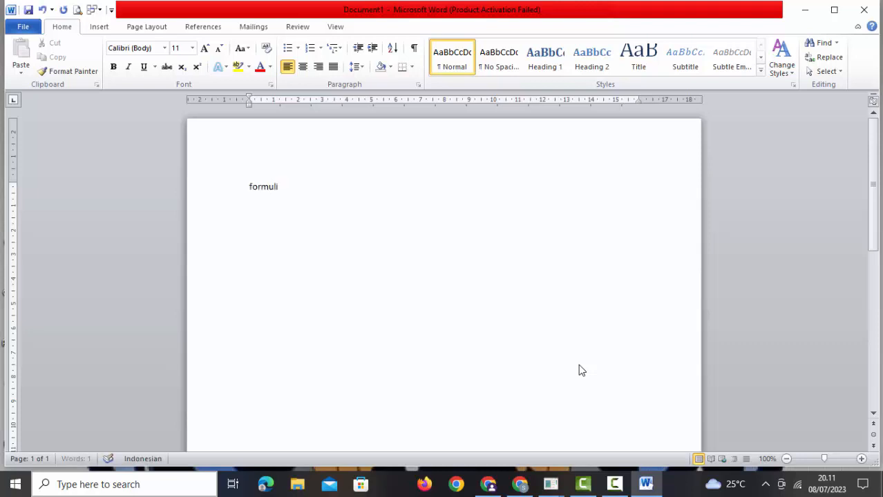
text(r pendafrtsa)
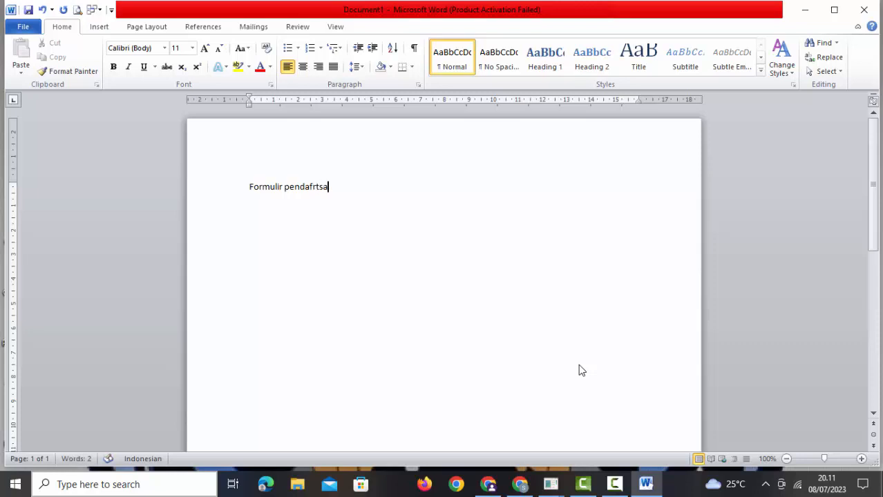
key(BackSpace)
key(BackSpace)
key(BackSpace)
key(BackSpace)
text(taer)
key(BackSpace)
key(BackSpace)
text(ran sis)
text(e)
key(BackSpace)
text(wa baaru)
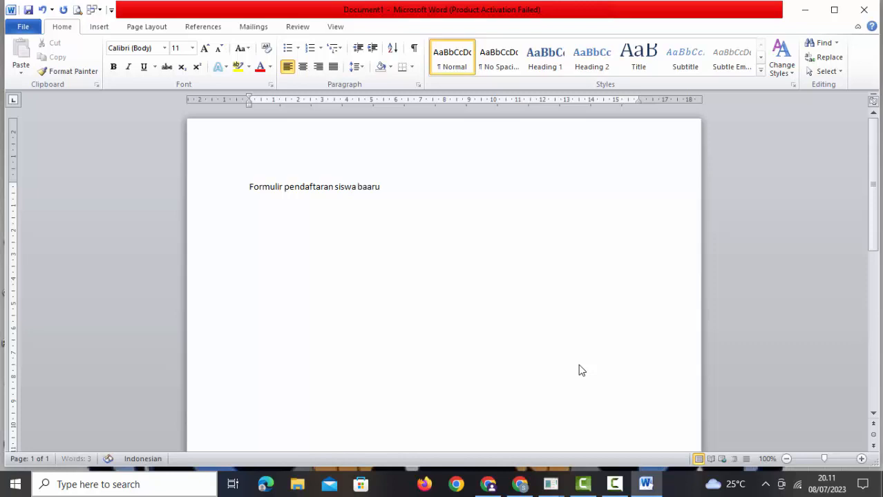
key(BackSpace)
key(BackSpace)
key(BackSpace)
text(ru)
- Enter the field labels "No. Peserta didik", "Nama", "Alamat" and "Asal sekolah" on separate lines below the title
key(Return)
text(no. peserta didik)
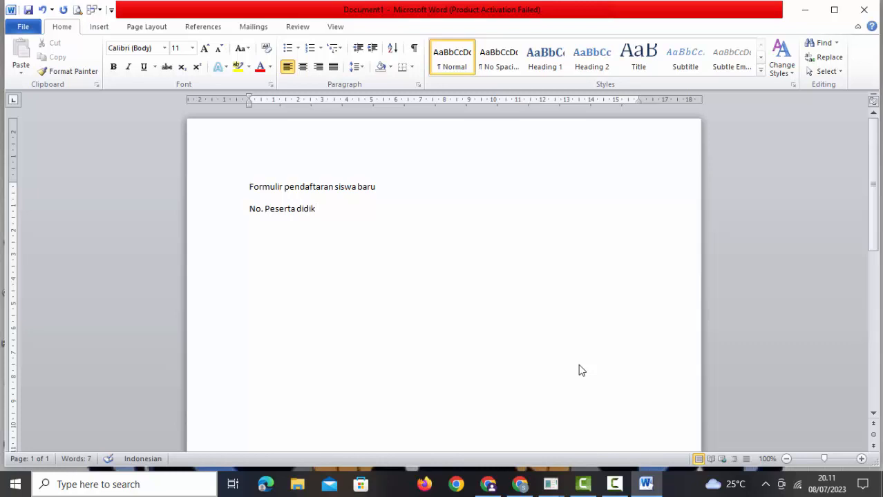
text(nama)
key(Return)
text(alamat)
key(Return)
text(asa)
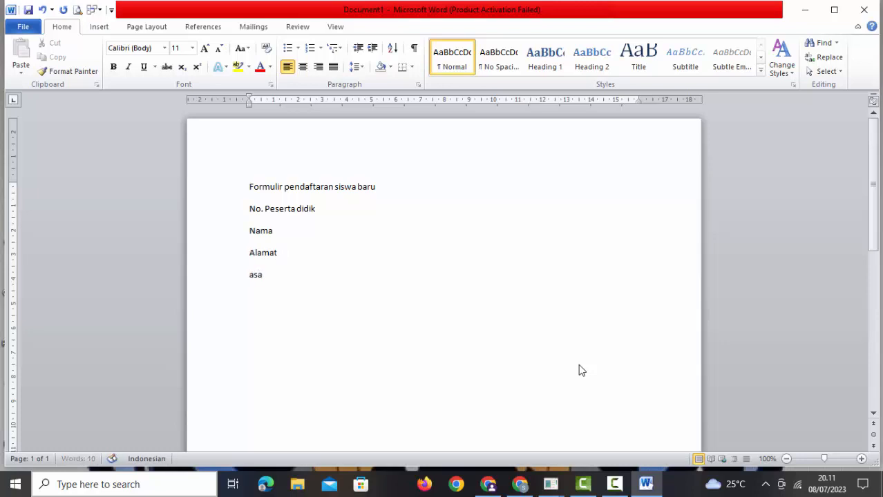
text(l sekolahj)
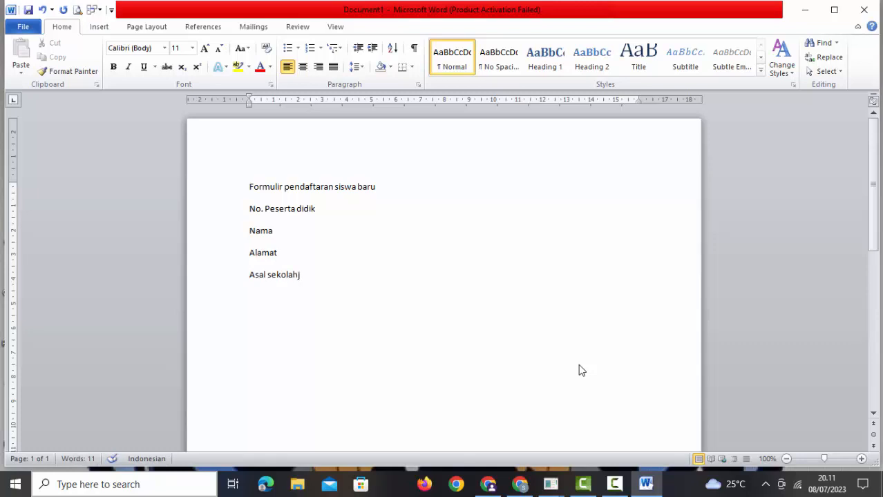
key(BackSpace)
key(Return)
- Add the field labels "Tempat, tanggal lahir", "Jenis kelamin" and "Nama wali murid" on separate lines below "Asal sekolah"
text(empat, tanggal )
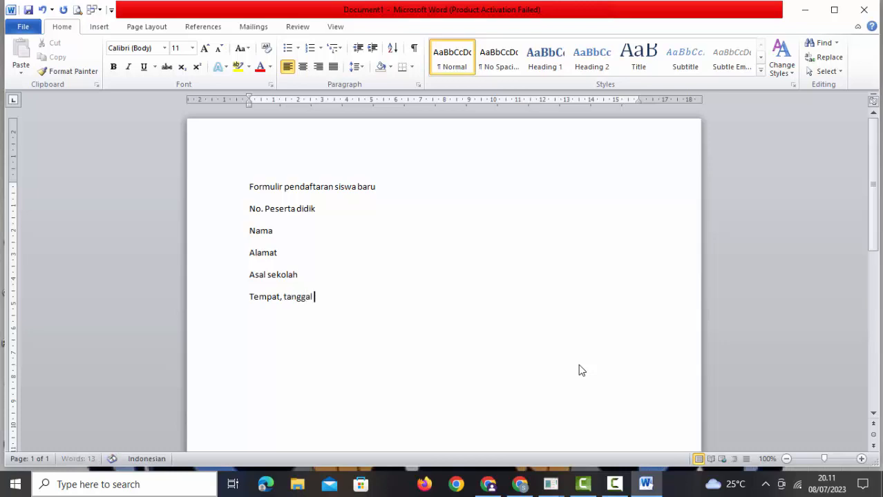
text(lahir)
key(Return)
text(jenis kelam)
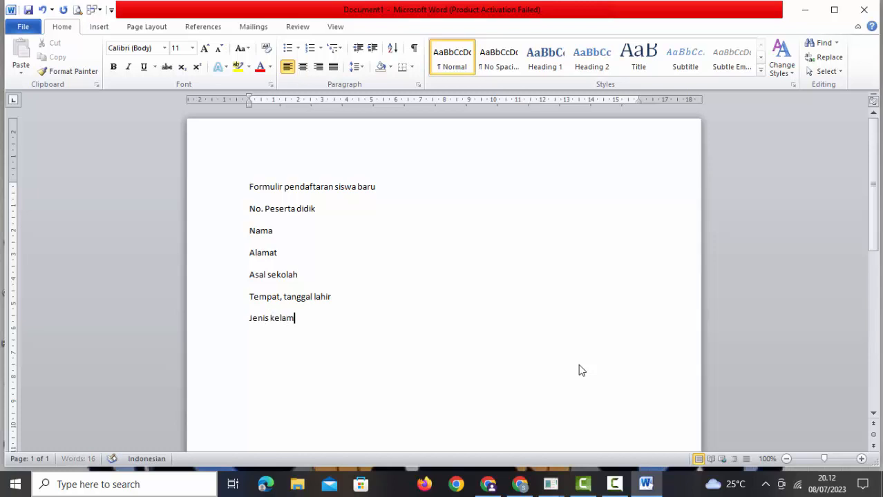
text(ni)
text(=)
key(BackSpace)
key(BackSpace)
key(BackSpace)
text(in)
text(Nama wal)
text(i murid)
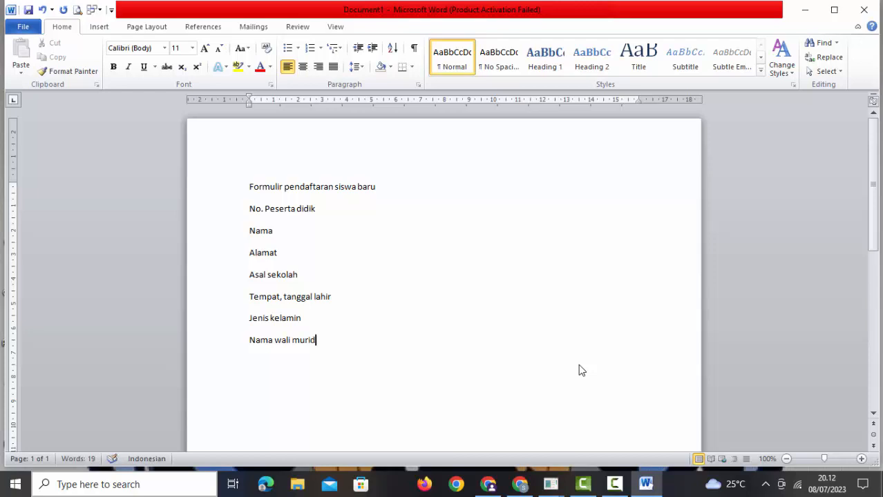
- Add the field labels "Ayah", "Ibu" and "No hp" on separate lines below "Nama wali murid"
key(Return)
text(ayah)
key(Return)
text(ibu)
key(Return)
text(No h)
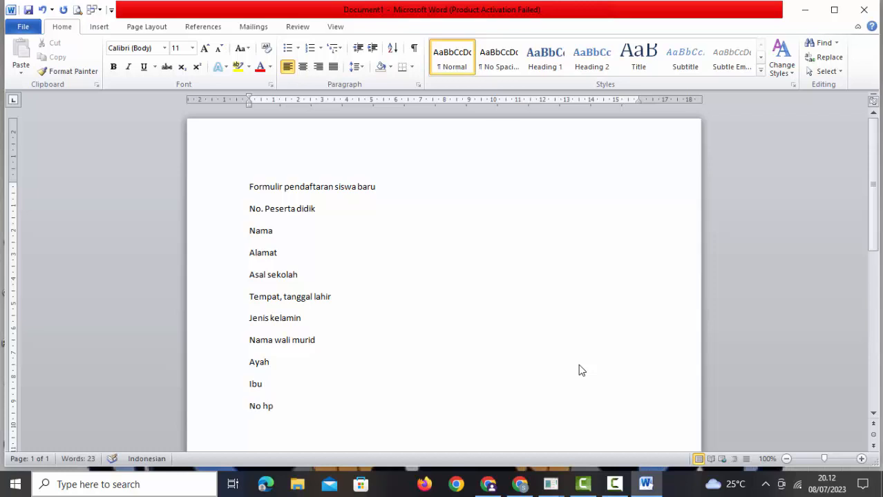
text(p)
- Format the whole document's text as Arial, size 12
key(ctrl+a)
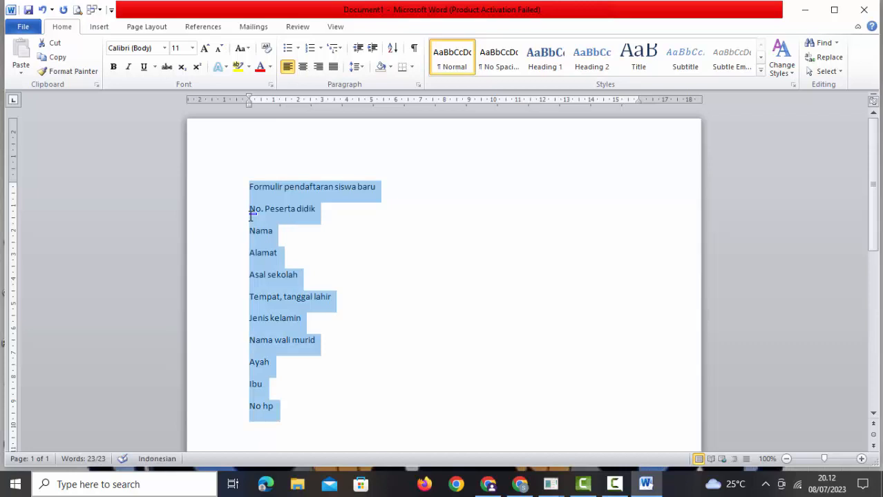
click(192, 49)
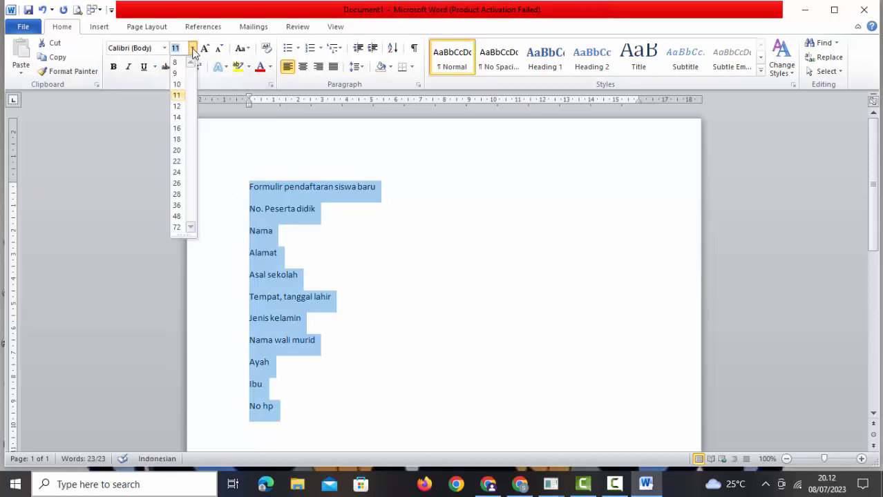
click(178, 106)
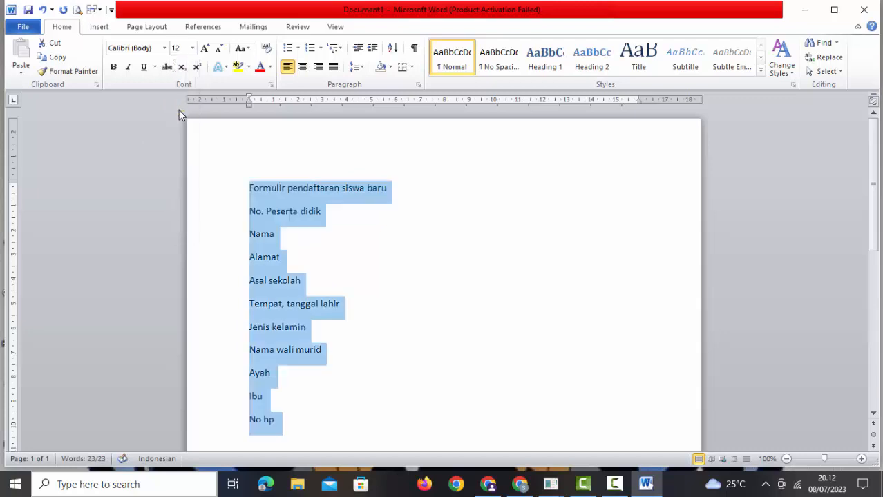
click(164, 48)
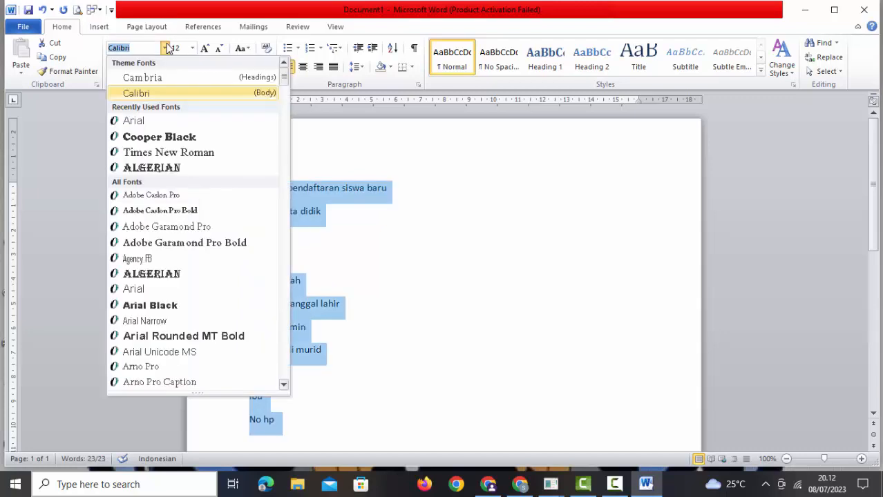
click(151, 121)
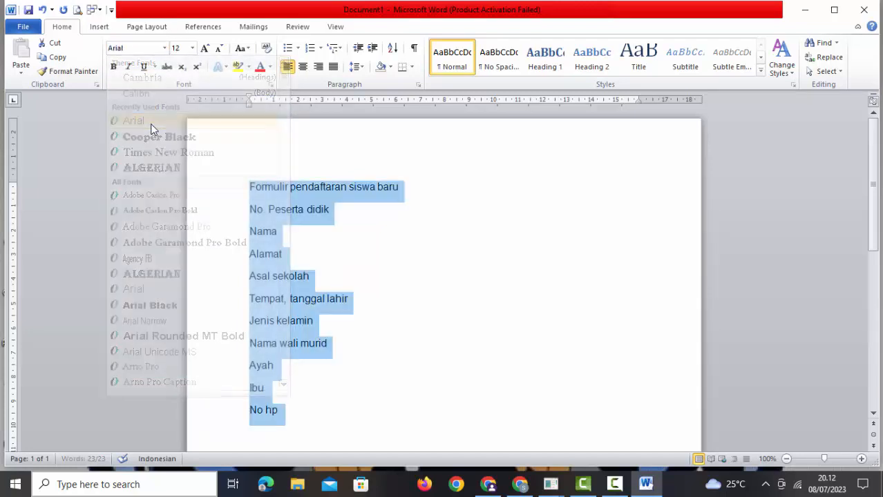
- Set the title line's font size to 18 and change its case to Capitalize Each Word
double_click(251, 186)
triple_click(252, 186)
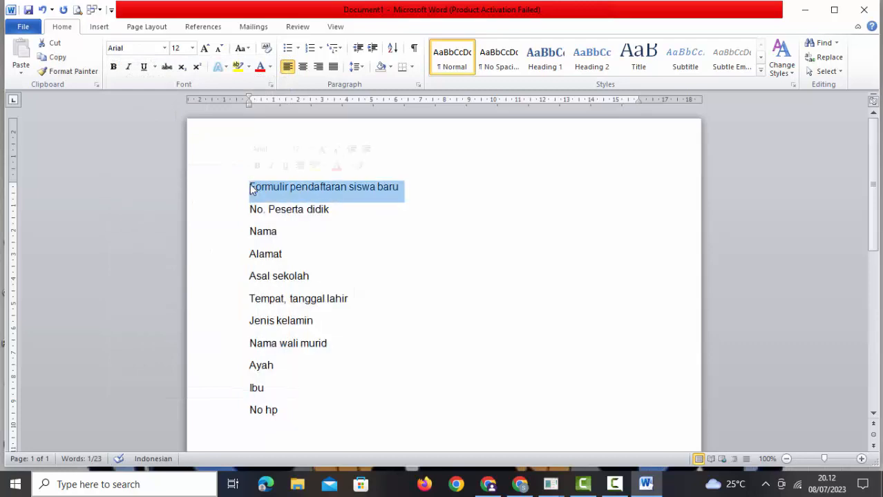
double_click(251, 188)
triple_click(252, 188)
double_click(253, 189)
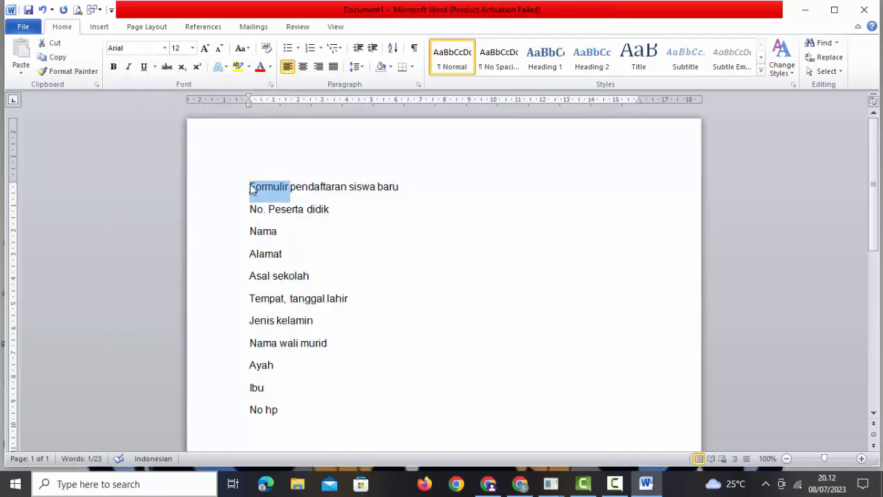
double_click(253, 190)
double_click(253, 190)
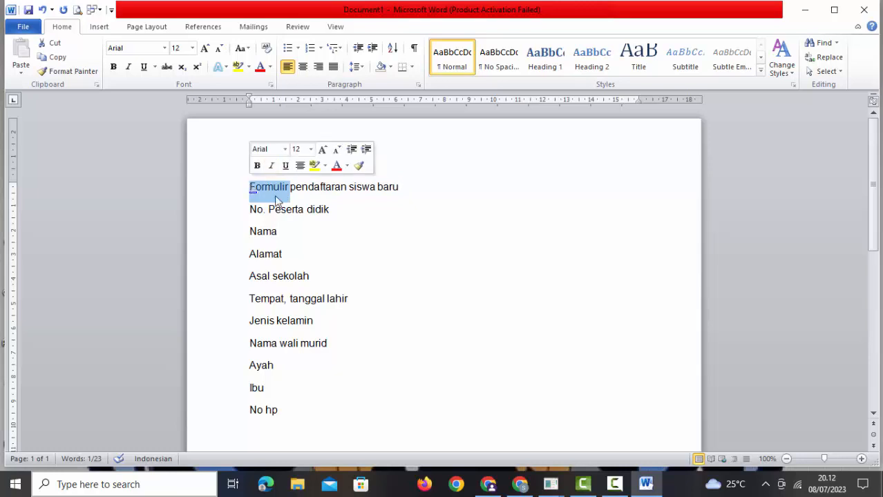
click(251, 186)
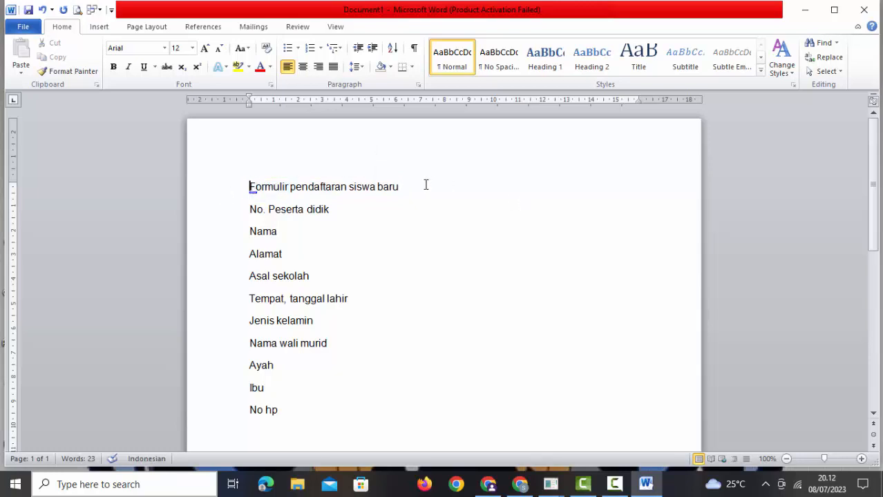
shift+click(397, 190)
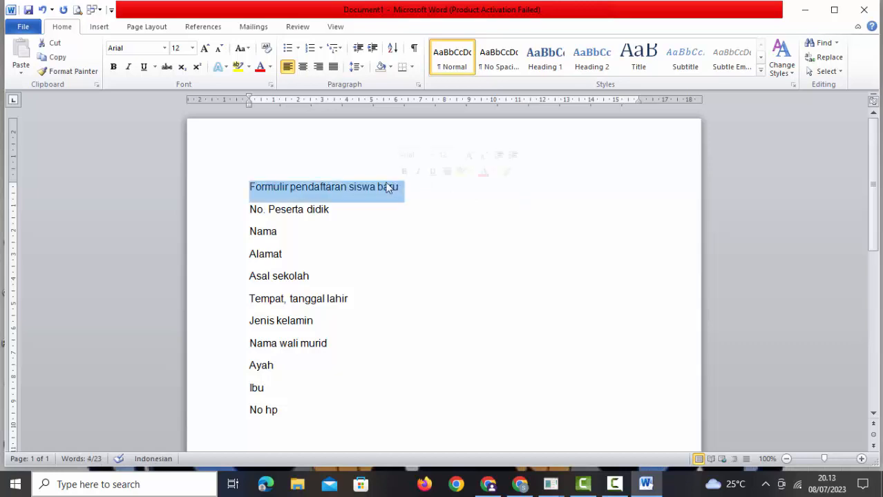
click(194, 49)
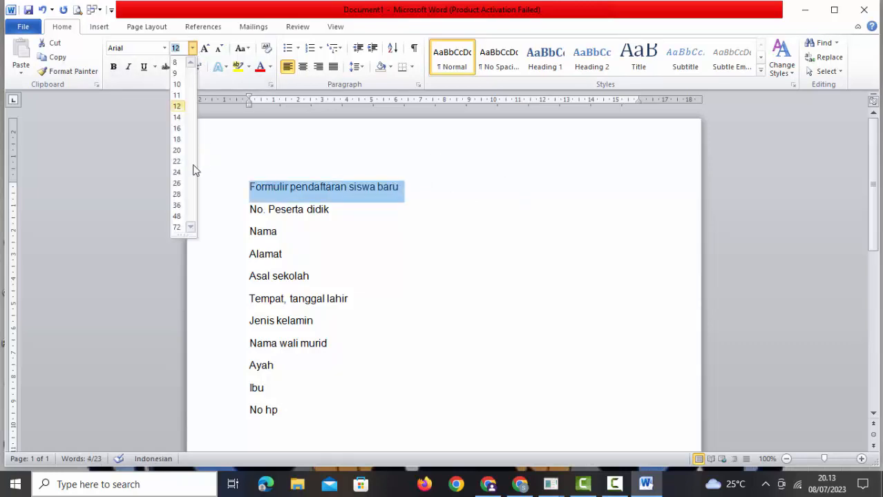
click(177, 139)
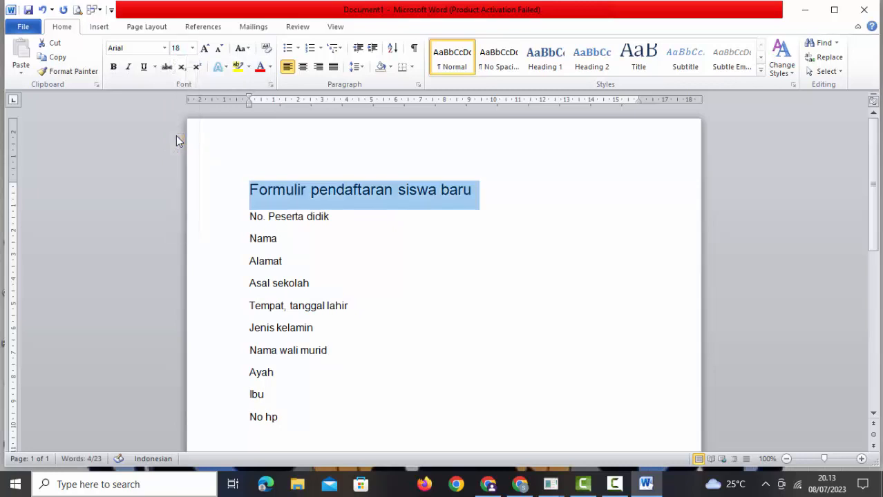
click(243, 49)
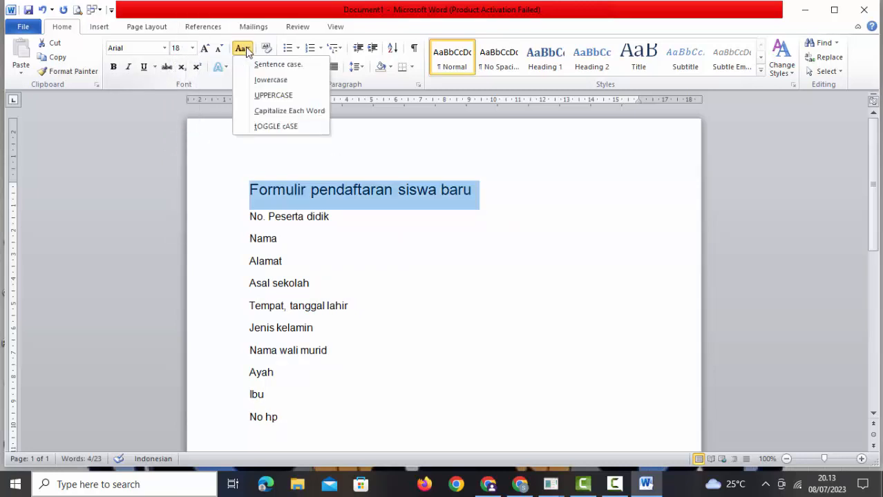
click(286, 112)
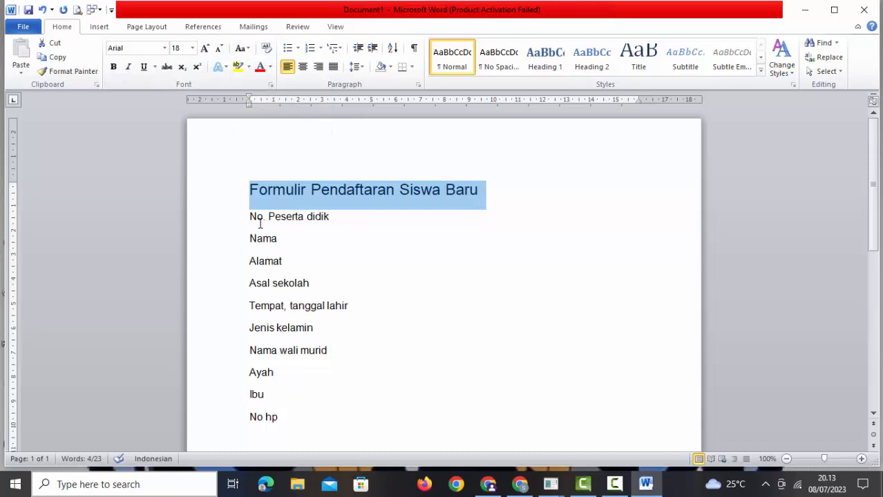
- Set left tab stops at 5,5 cm, 6,5 cm and 15 cm for all field lines below the title, with dotted leader 2 on the 15 cm stop
click(252, 219)
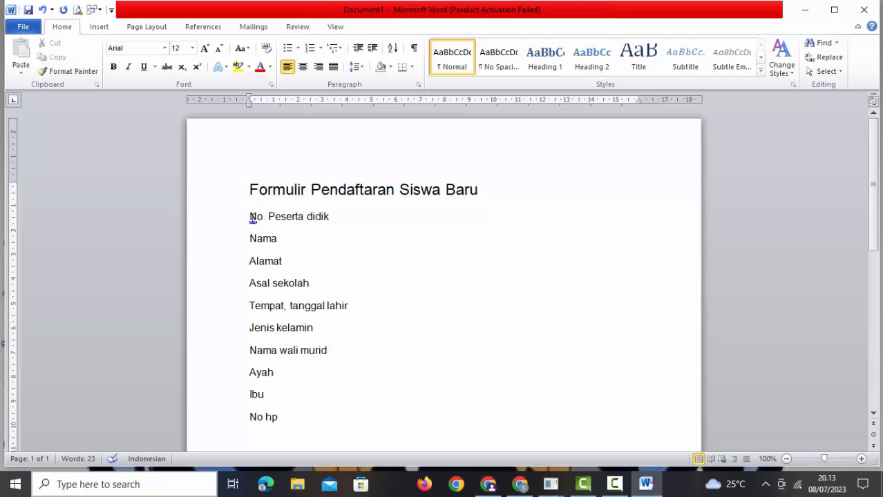
shift+click(278, 418)
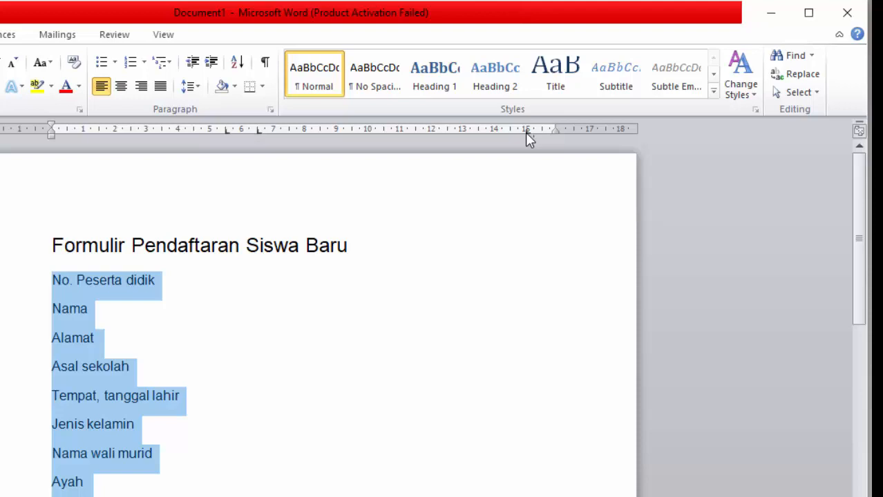
double_click(525, 132)
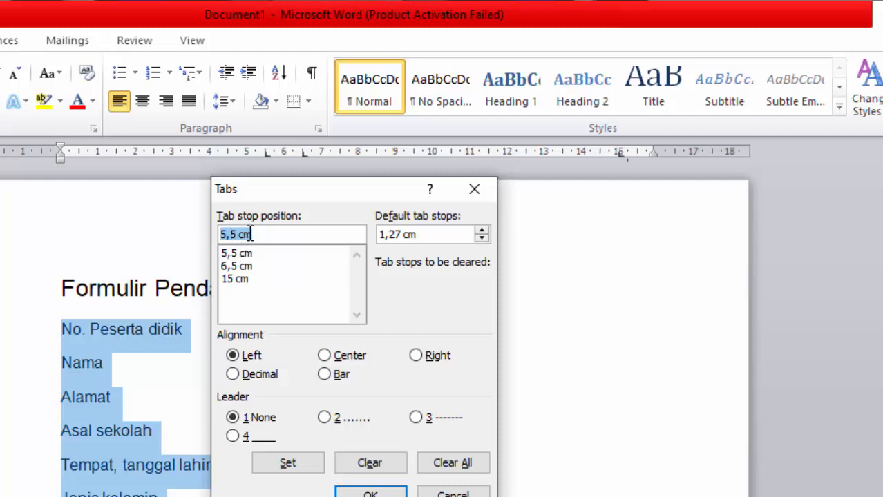
click(229, 279)
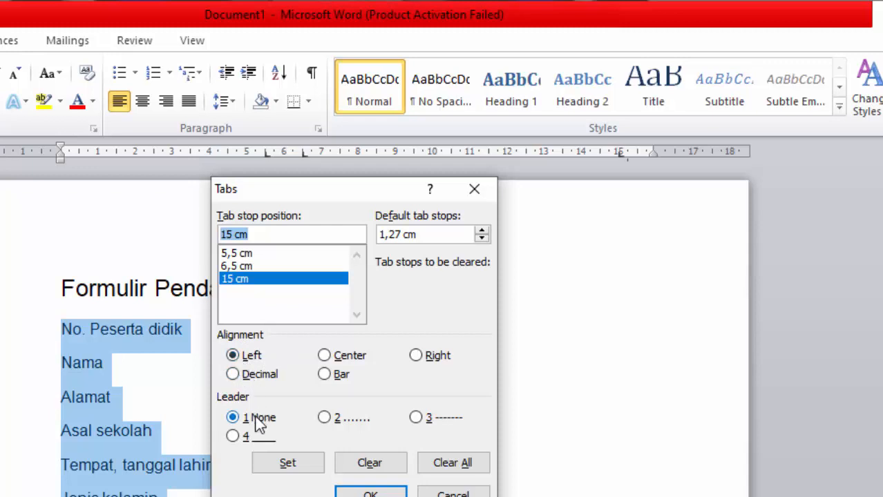
click(325, 418)
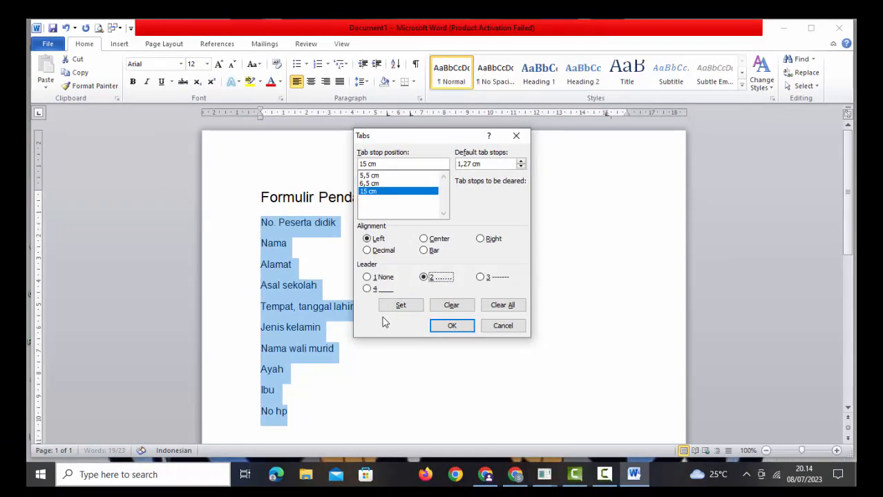
click(401, 308)
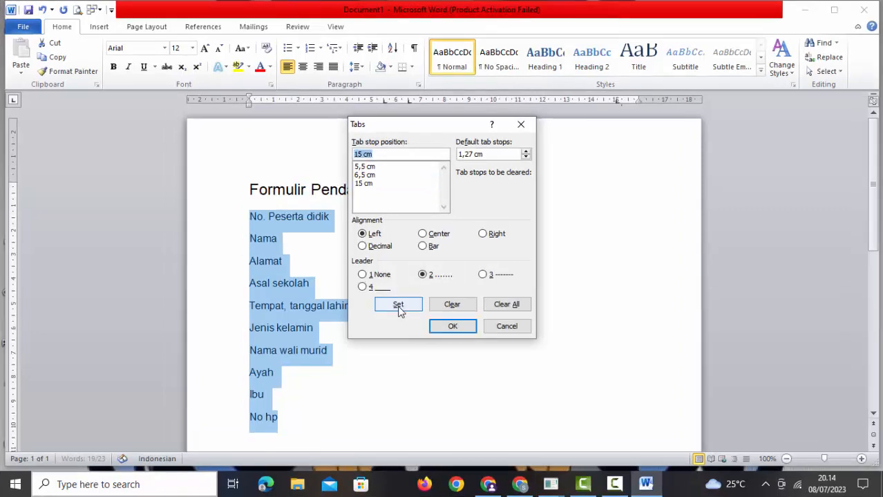
click(454, 326)
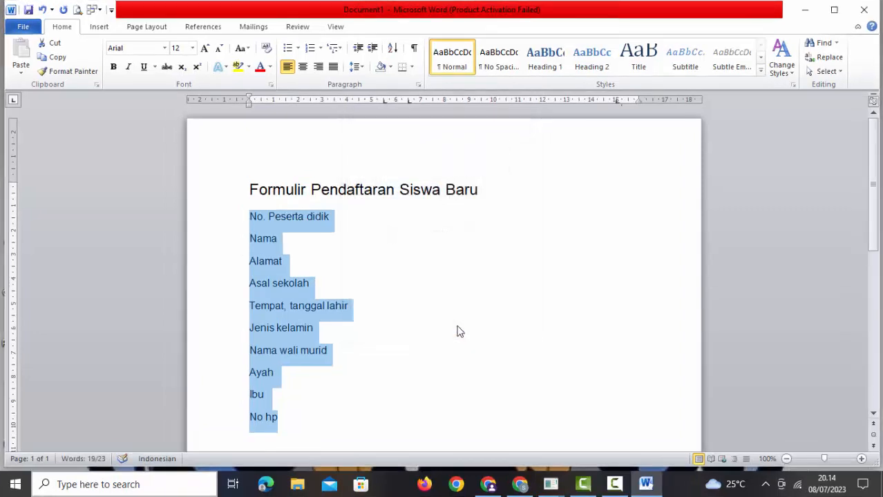
- Add a tab-aligned colon and a dotted fill-in line after the labels "No. Peserta didik" and "Nama"
click(337, 219)
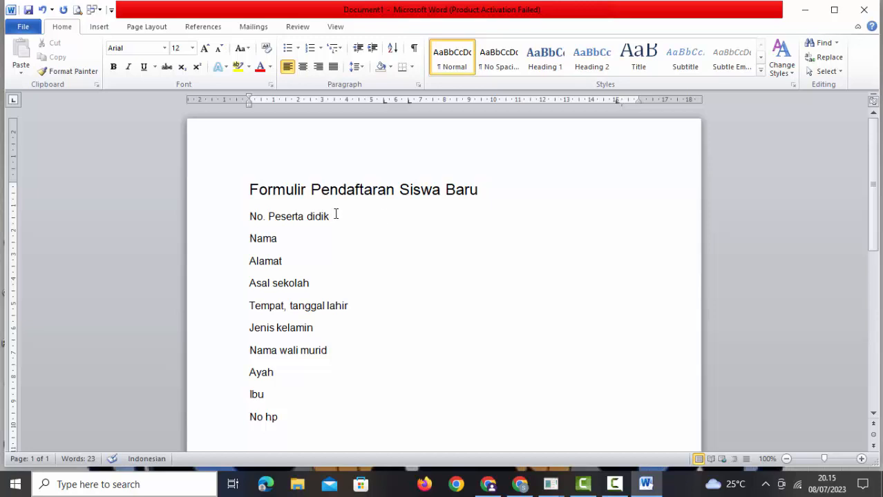
text(:)
key(Tab)
key(Tab)
click(276, 241)
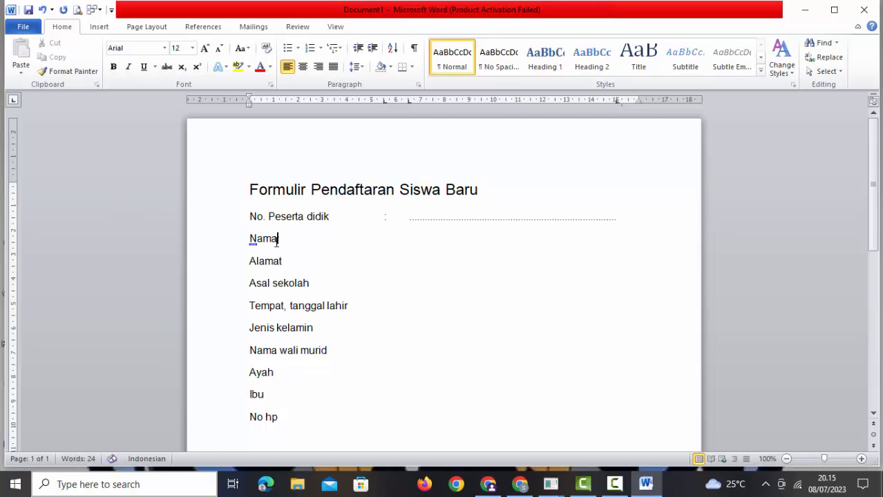
key(Tab)
text(:)
key(Tab)
key(Tab)
- Add a tab-aligned colon and a dotted fill-in line after the labels "Alamat" and "Asal sekolah"
click(297, 266)
key(Tab)
text(:)
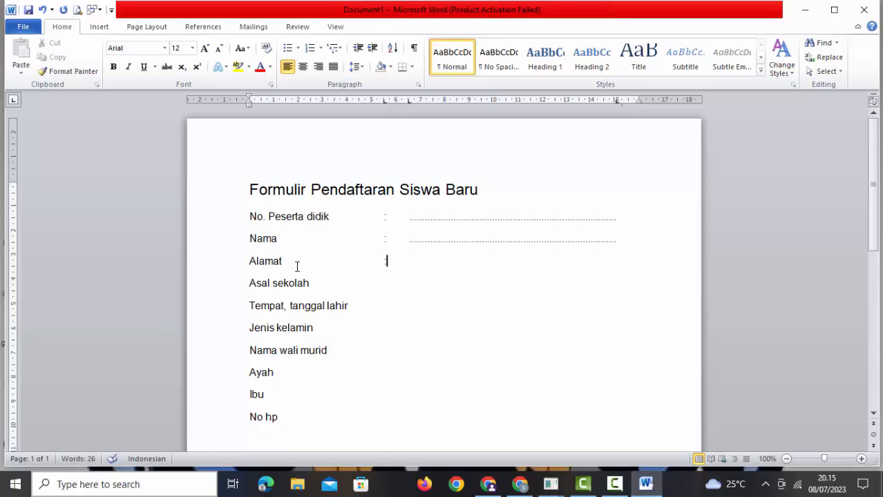
key(Tab)
key(Tab)
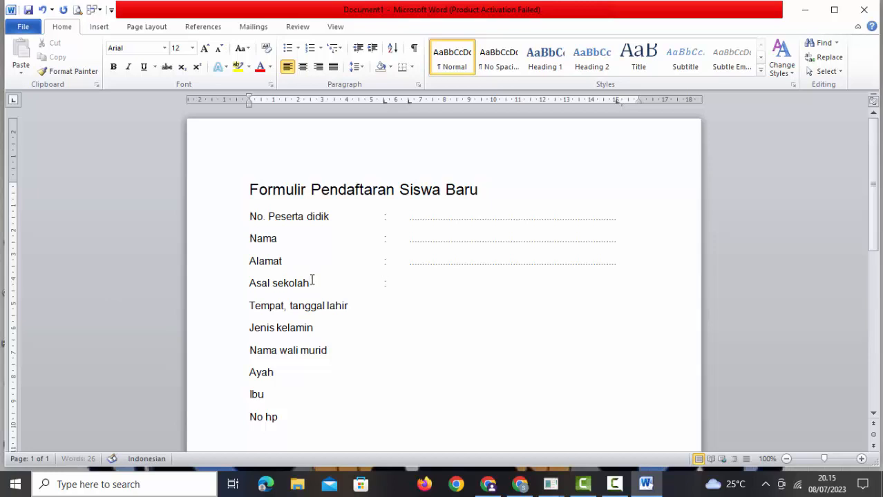
text(:)
key(Tab)
key(Tab)
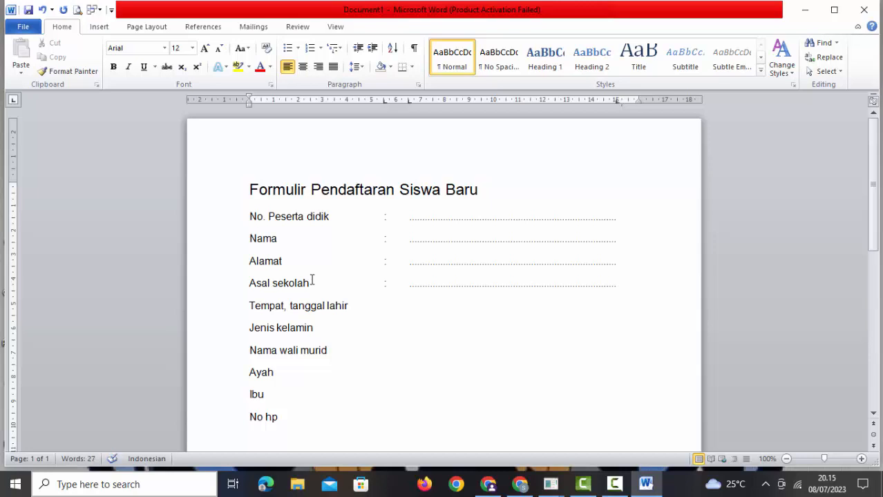
- Add a tab-aligned colon and a dotted fill-in line after the labels "Tempat, tanggal lahir" and "Jenis kelamin"
click(354, 306)
key(Tab)
text(:)
key(Tab)
key(Tab)
click(313, 329)
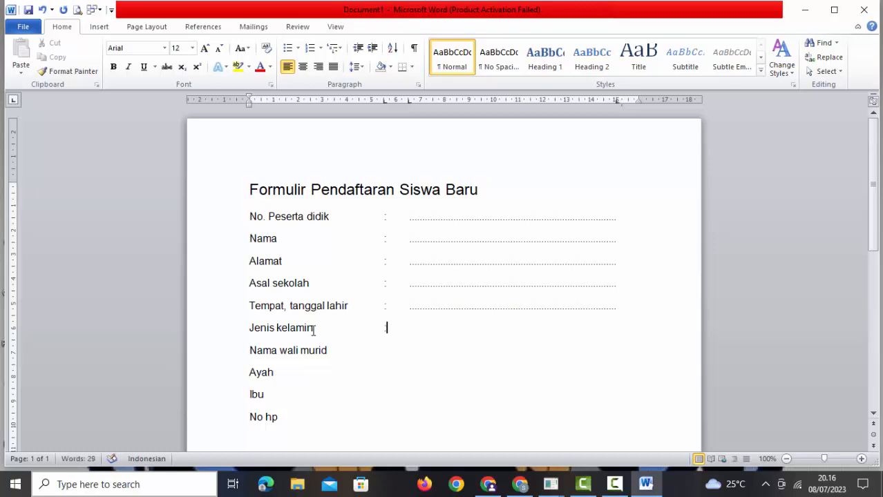
key(Tab)
key(Tab)
- Add a tab-aligned colon and a dotted fill-in line after the labels "Ayah" and "Ibu" under "Nama wali murid"
click(275, 378)
key(Tab)
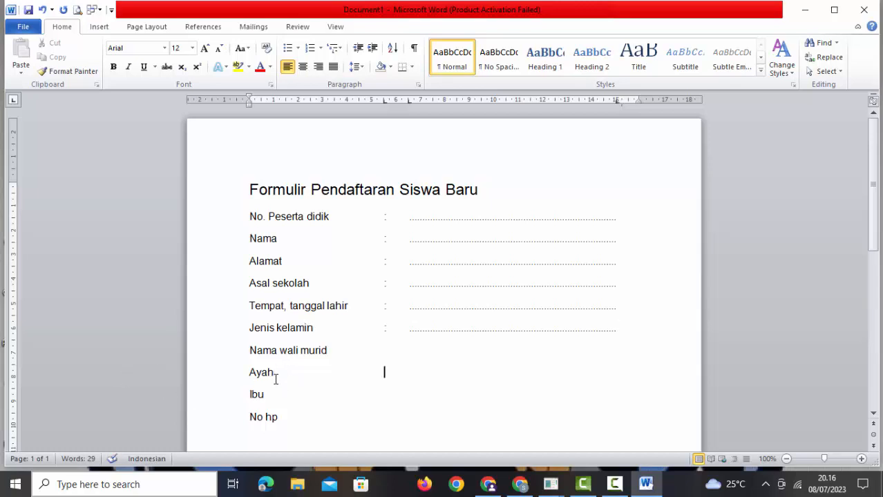
text(:)
key(Tab)
key(Tab)
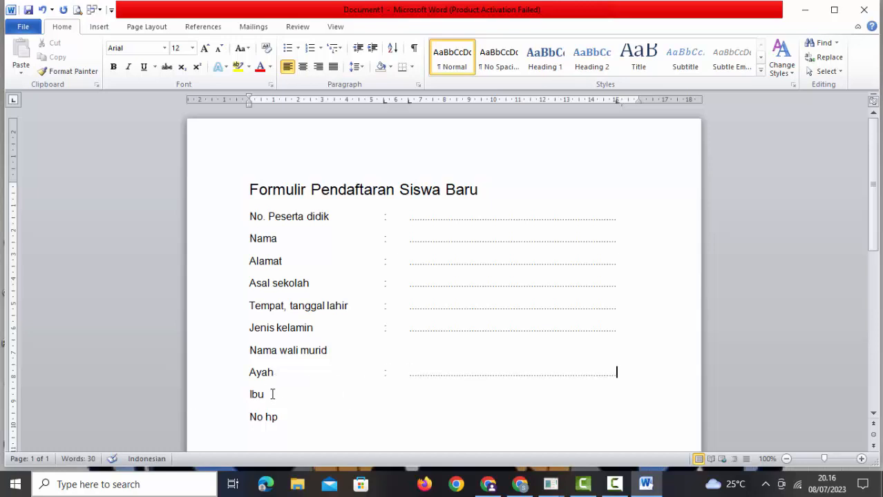
click(270, 394)
key(Tab)
text(:)
key(Tab)
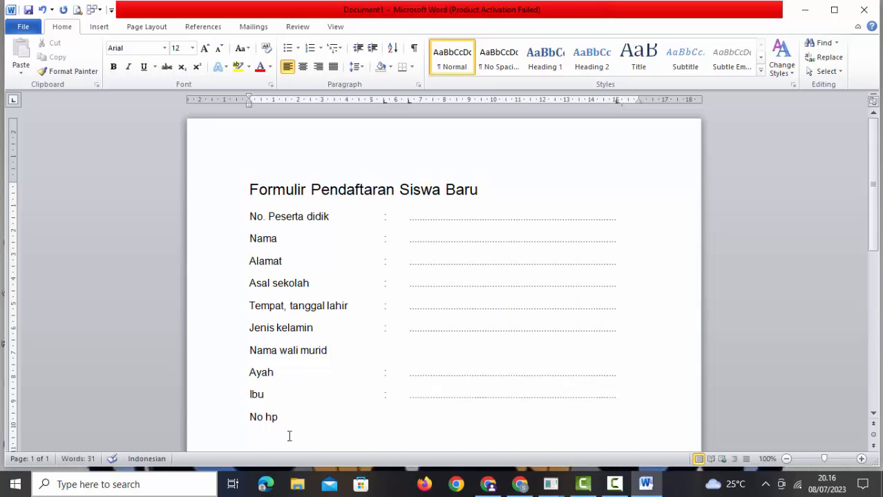
- Add a tab-aligned colon and a dotted fill-in line after the last label, "No hp"
click(283, 420)
key(Tab)
text(:)
key(Tab)
key(Tab)
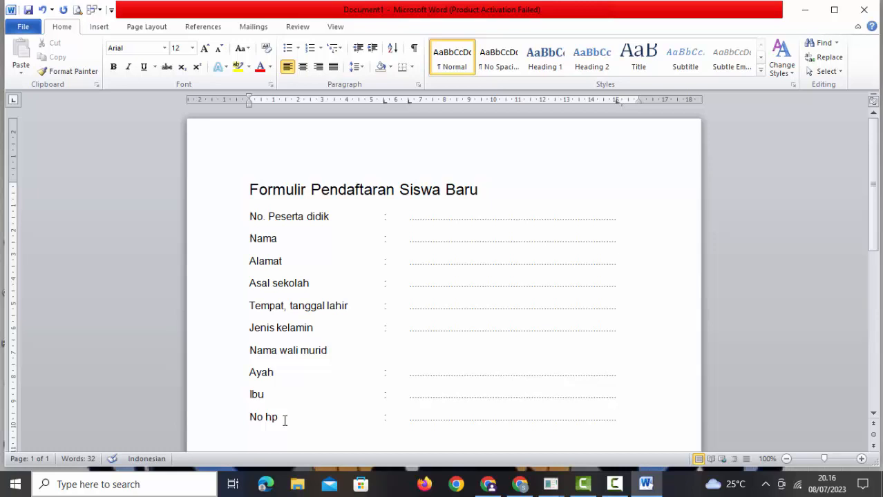